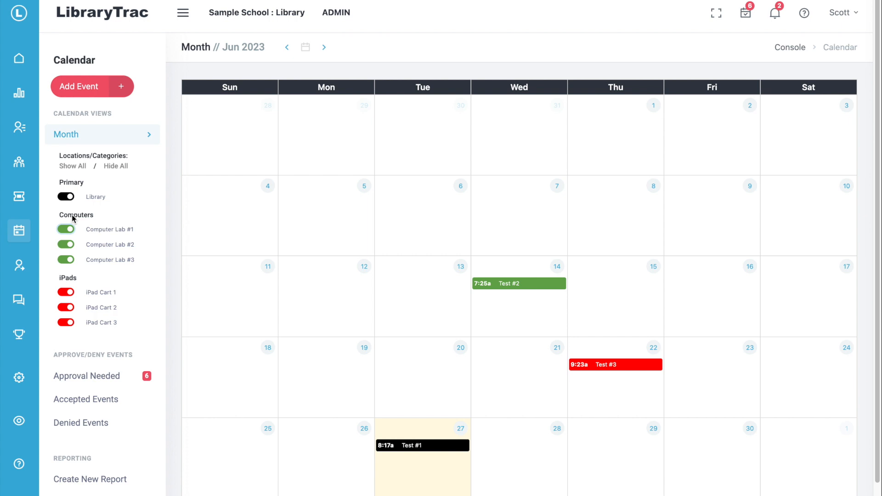
- Filter the calendar to Computer Lab #1 events only, then restore all locations
left_click(81, 216)
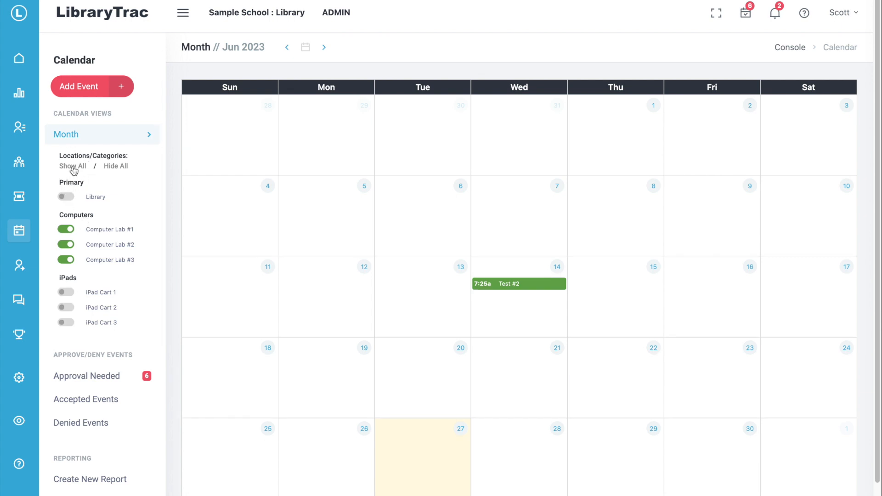
left_click(67, 229)
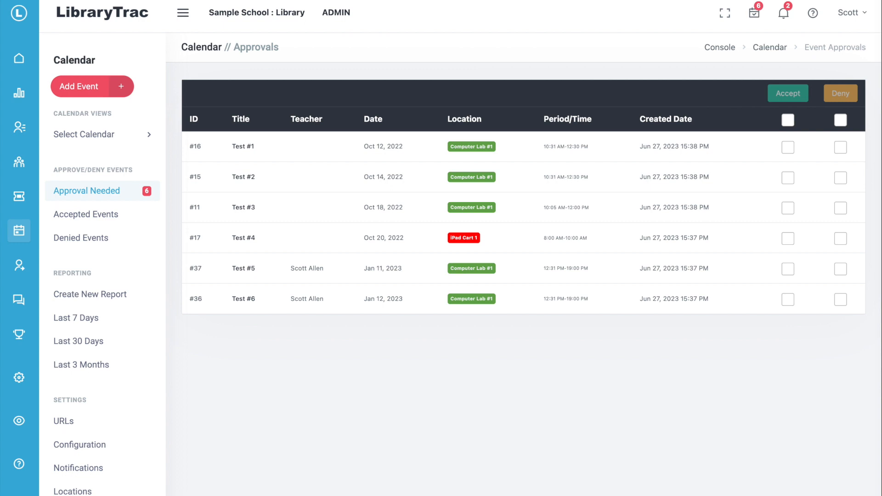
- Preview the accept message for Test #1 and Test #2, closing it without sending
left_click(788, 148)
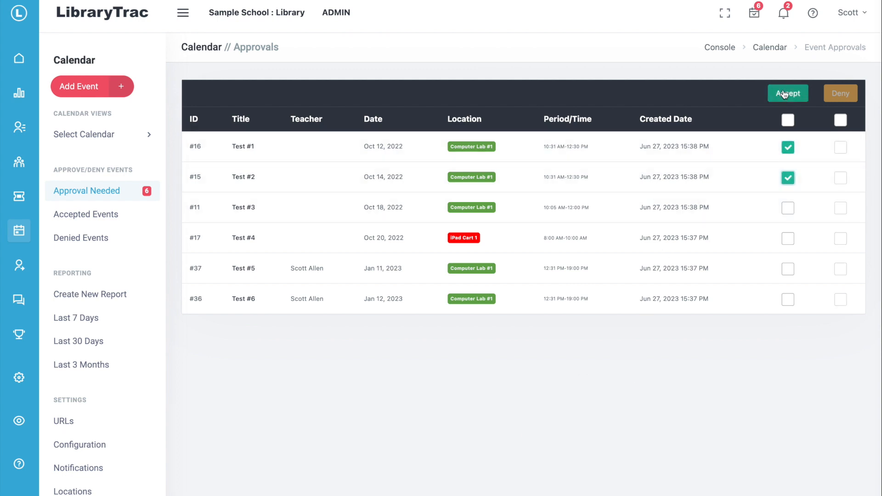
left_click(784, 92)
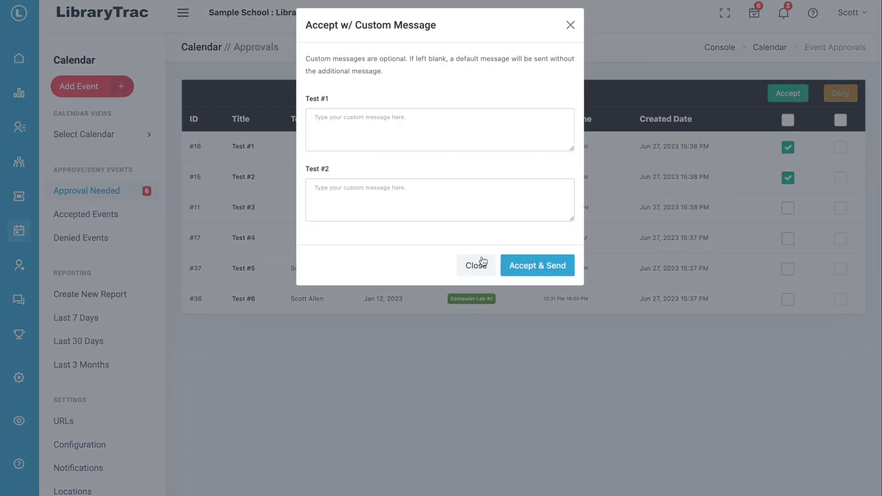
left_click(477, 269)
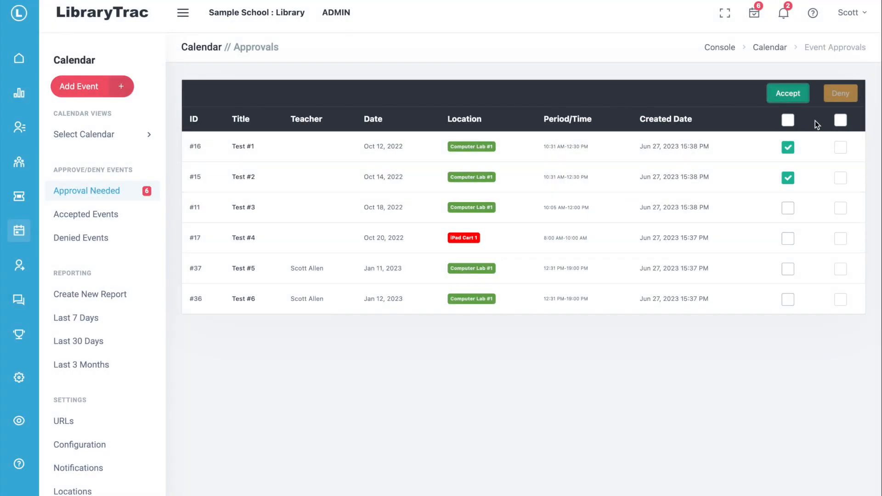
- Clear the acceptance marks and bring up the deny prompt for Test #3 and Test #4
left_click(788, 148)
left_click(787, 178)
left_click(841, 208)
left_click(839, 238)
left_click(840, 94)
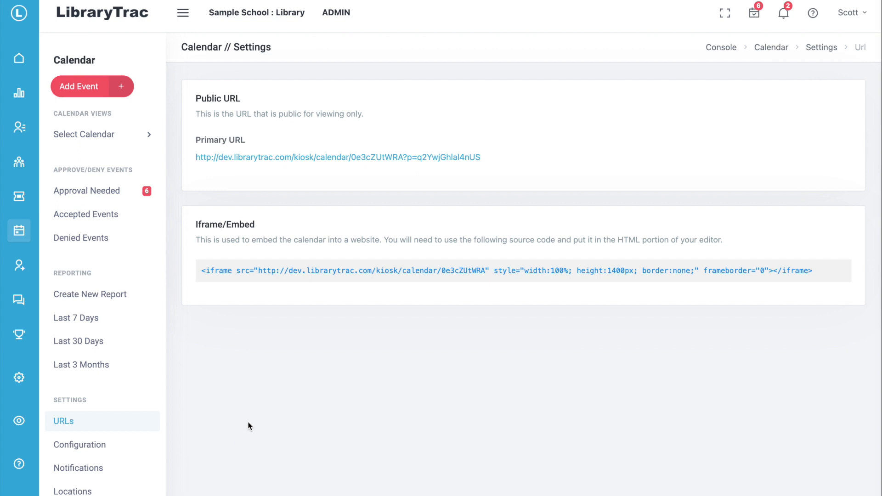
- Open Configuration settings showing five active layouts, 10 min slots, 6:00 am–7:00 pm hours
left_click(94, 452)
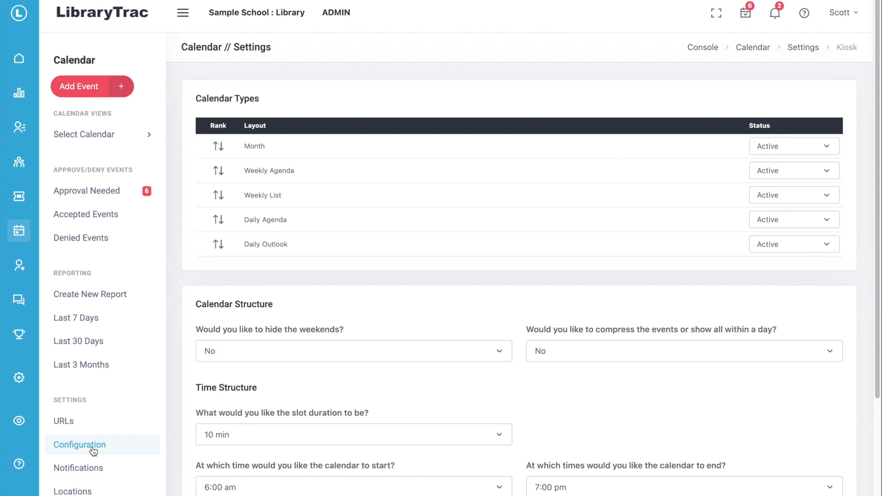
- Scroll through Configuration, then open Notifications settings with create notifications set to Yes
scroll(293, 405, "down", 4)
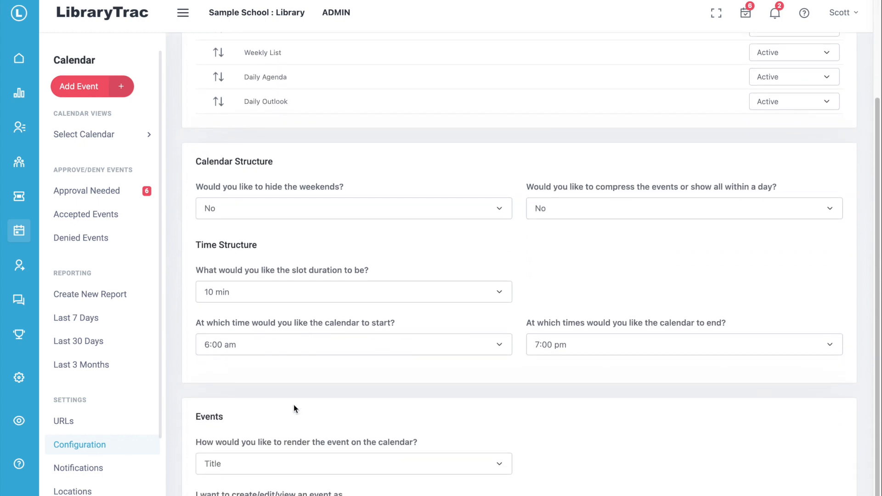
scroll(294, 408, "down", 1)
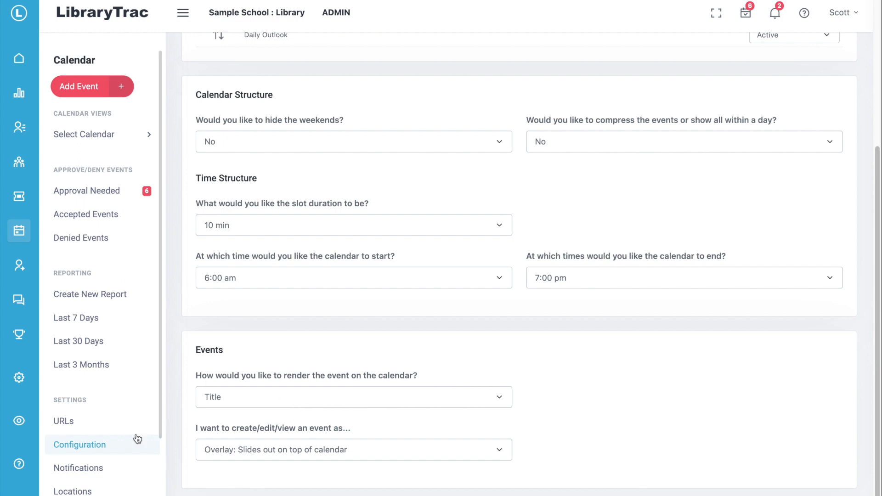
left_click(78, 468)
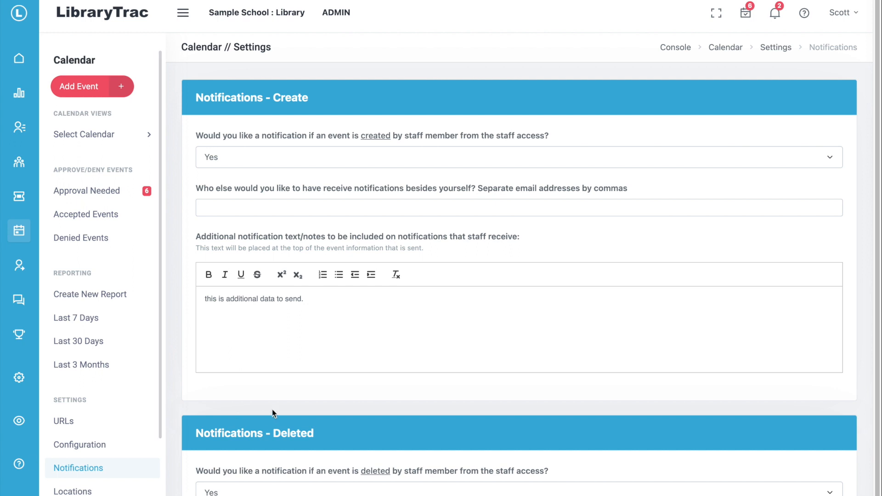
- Open Locations settings showing Group #1 Primary, Group #2 Computers, and Group #3 iPads
scroll(273, 413, "down", 2)
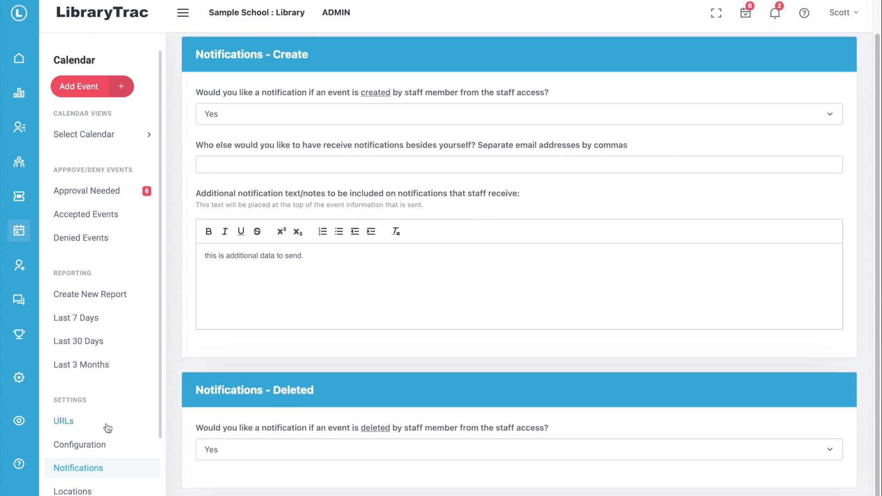
scroll(101, 453, "down", 1)
left_click(74, 457)
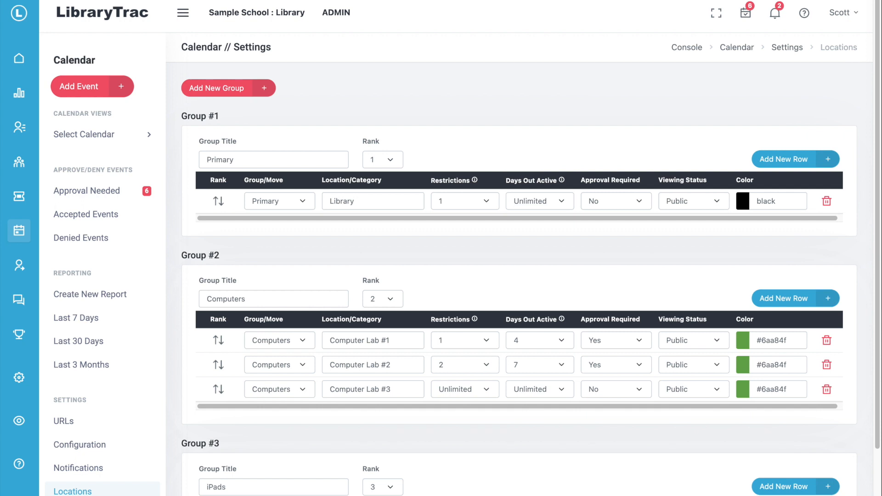
- Open Fields settings: Title required, Reason and Teacher as optional dropdowns
scroll(69, 368, "down", 1)
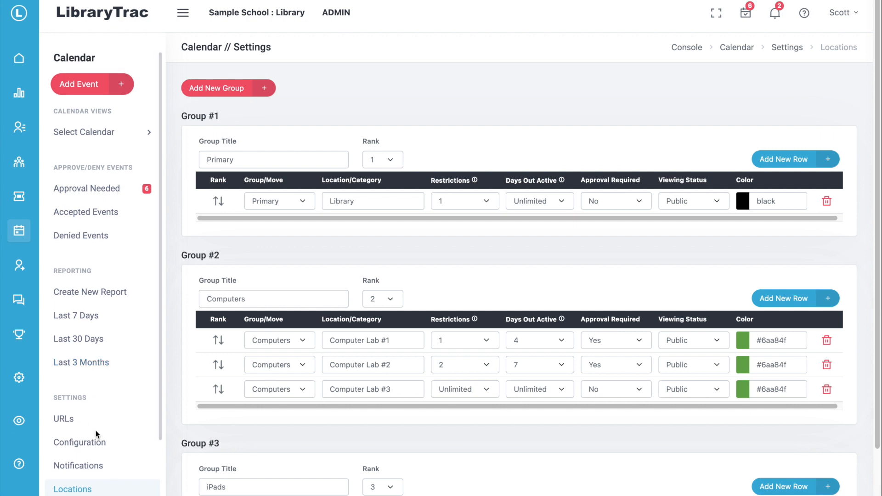
scroll(92, 436, "down", 3)
left_click(68, 434)
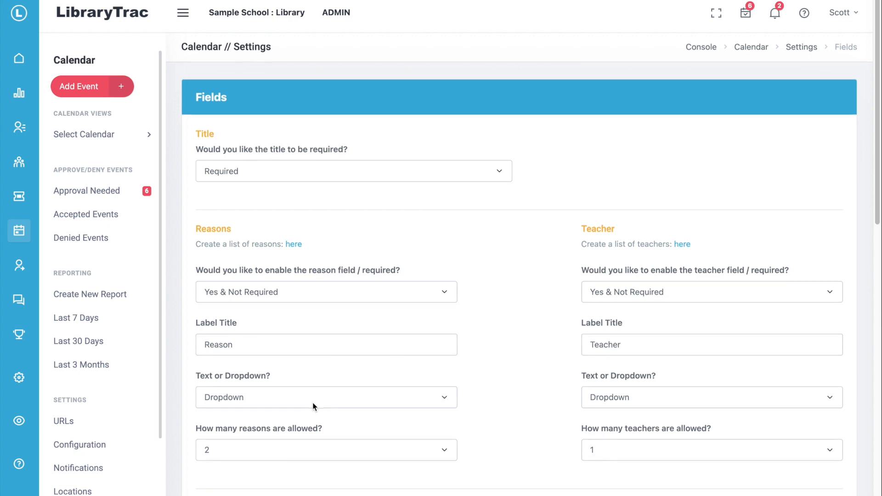
scroll(314, 406, "down", 1)
scroll(314, 406, "down", 1)
scroll(313, 406, "down", 1)
scroll(314, 406, "down", 3)
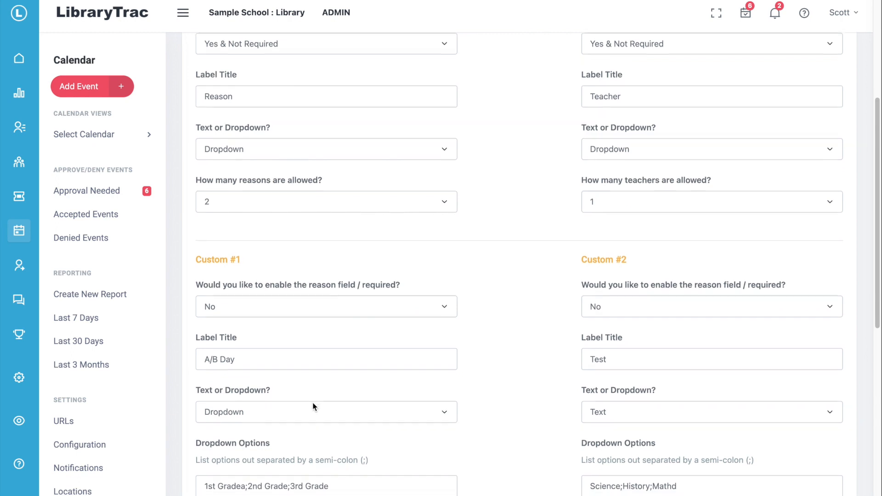
scroll(314, 406, "down", 9)
scroll(314, 406, "down", 3)
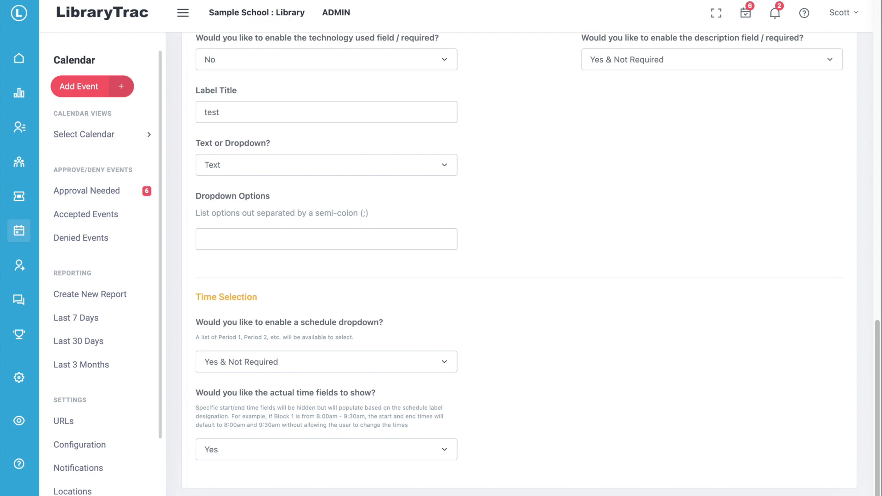
scroll(96, 335, "down", 3)
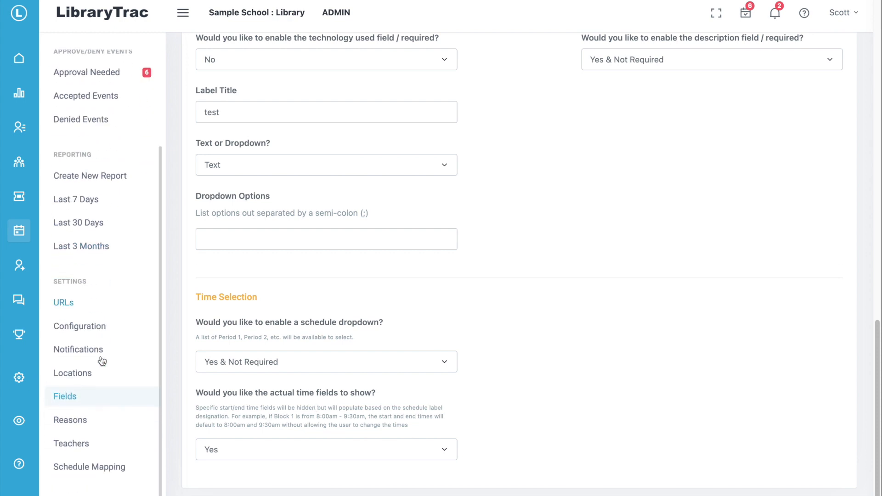
- Browse the Reasons and Teachers settings lists, then go to Schedule Mapping
left_click(77, 423)
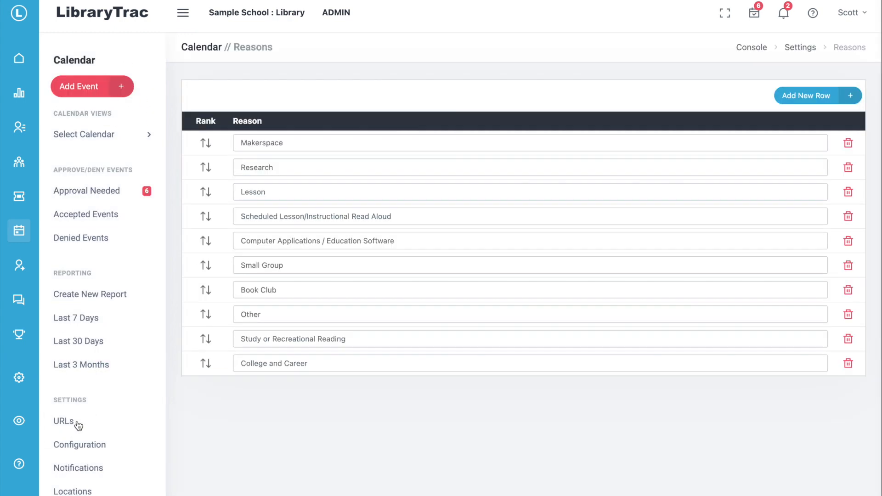
scroll(110, 393, "down", 2)
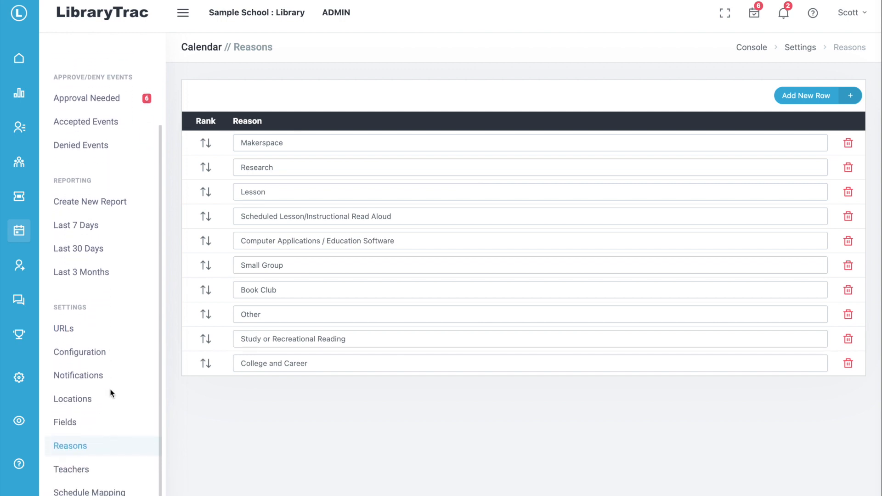
scroll(110, 393, "down", 1)
left_click(83, 447)
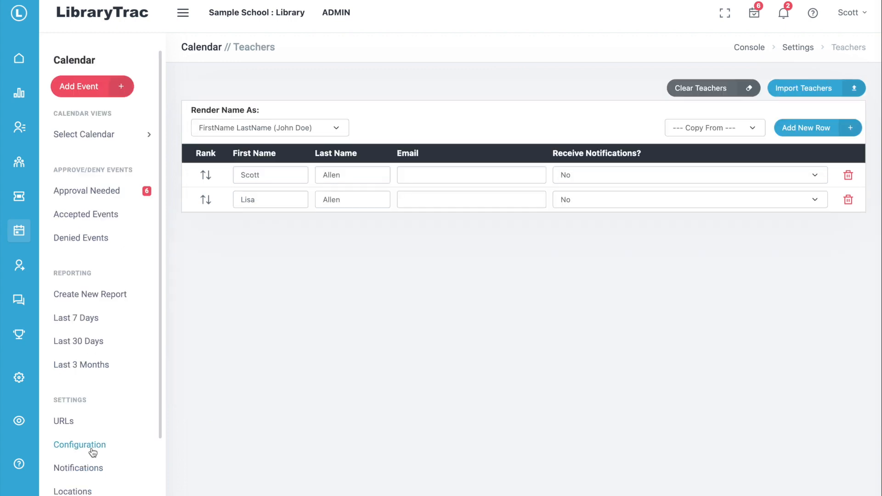
scroll(91, 422, "down", 5)
left_click(92, 467)
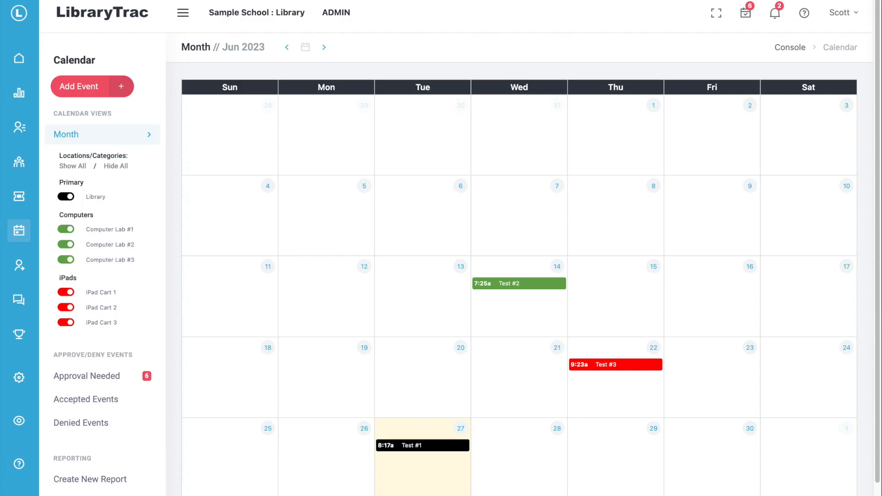
- Start a new event booking the Library on Jun 28, period Version1 A
left_click(93, 90)
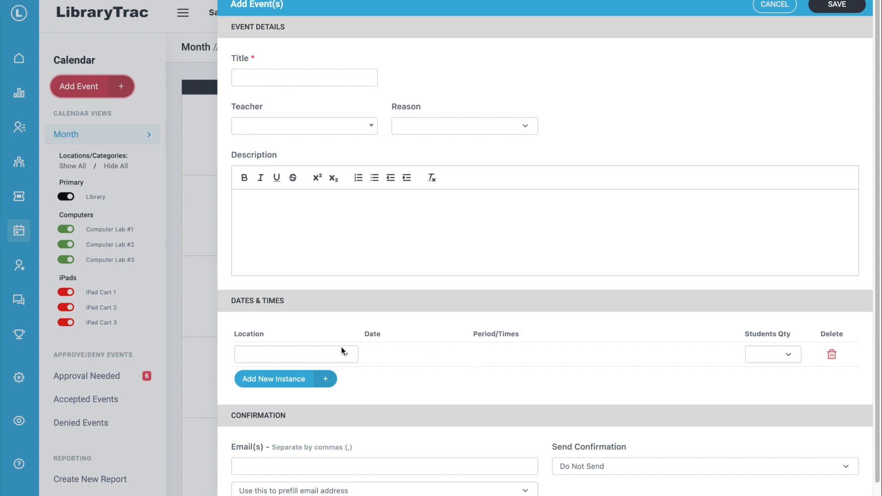
left_click(350, 354)
left_click(303, 382)
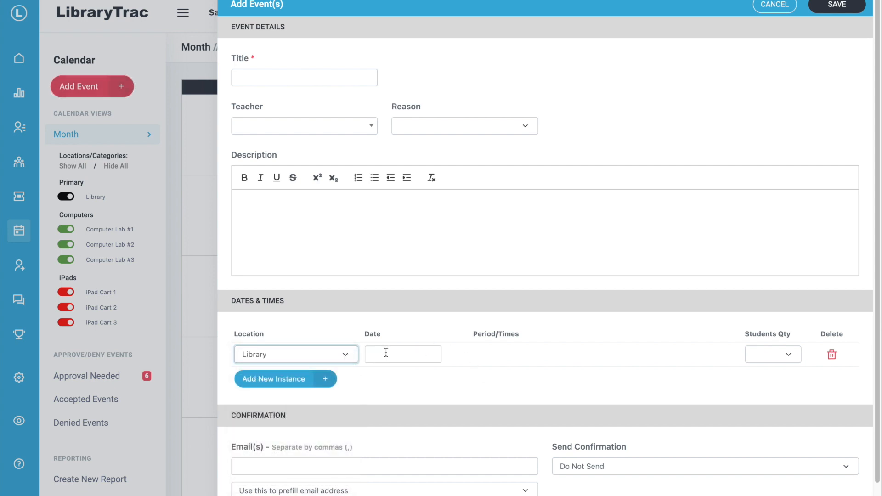
left_click(386, 355)
left_click(430, 308)
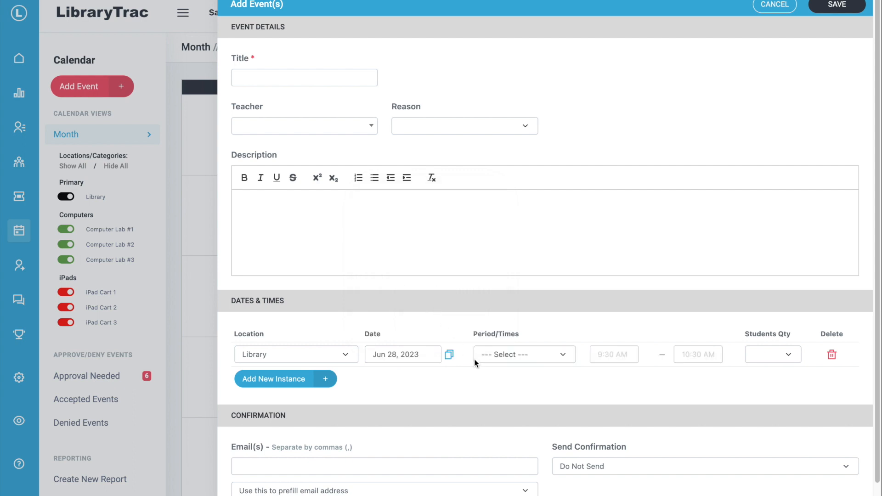
left_click(504, 356)
left_click(510, 379)
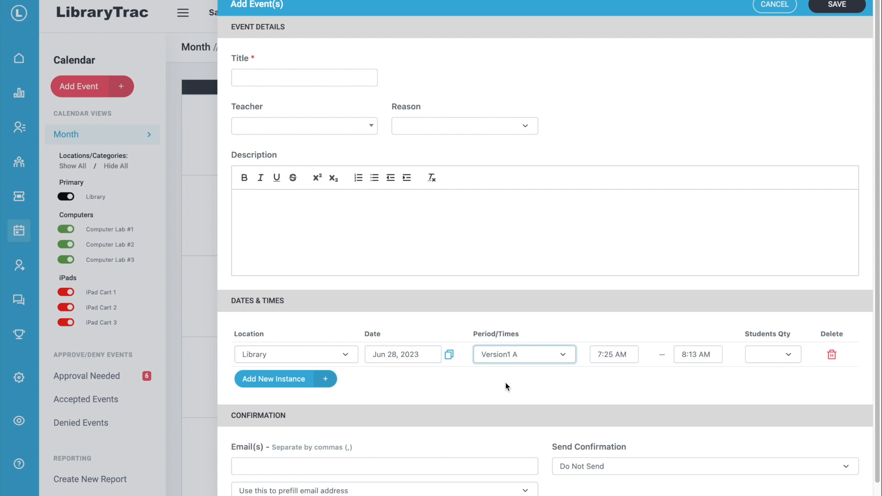
- Add a second instance booking Computer Lab #1 on Jun 22, period Version1 C
left_click(299, 384)
left_click(299, 380)
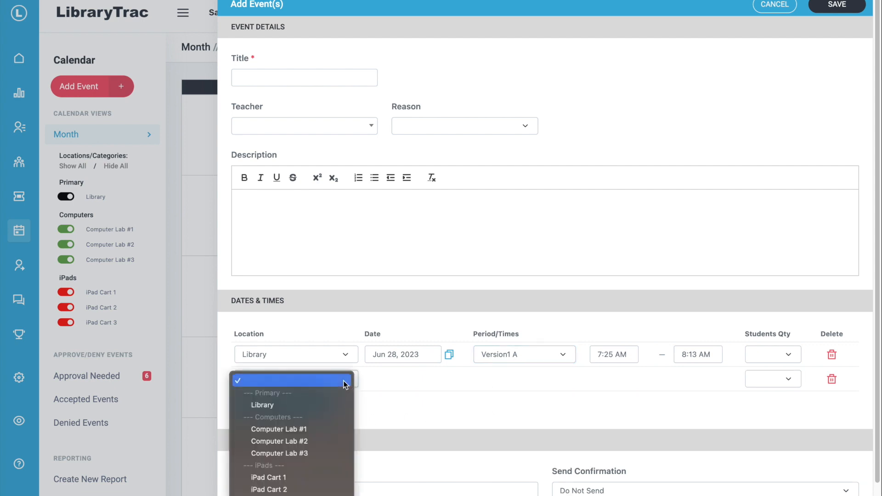
left_click(324, 429)
left_click(423, 379)
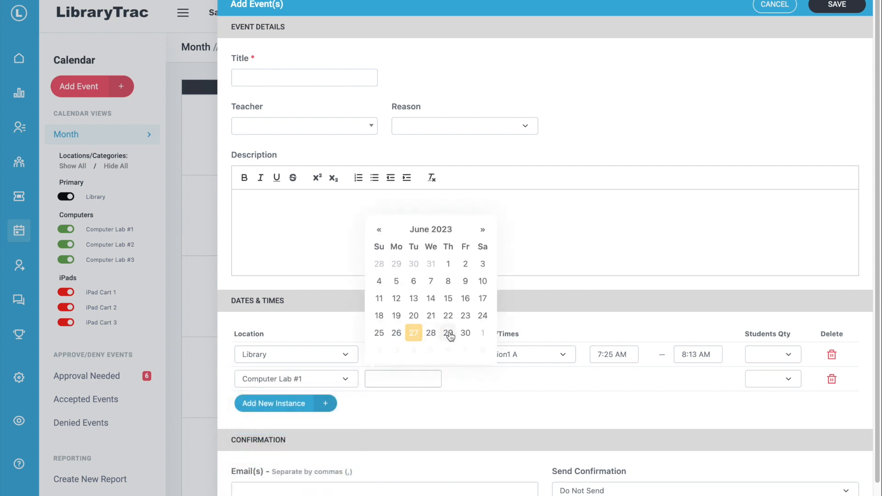
left_click(447, 315)
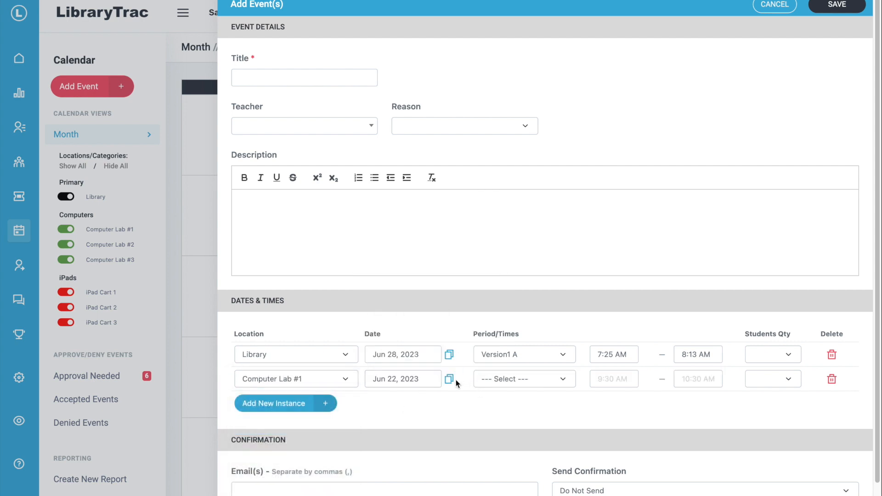
left_click(524, 382)
left_click(518, 423)
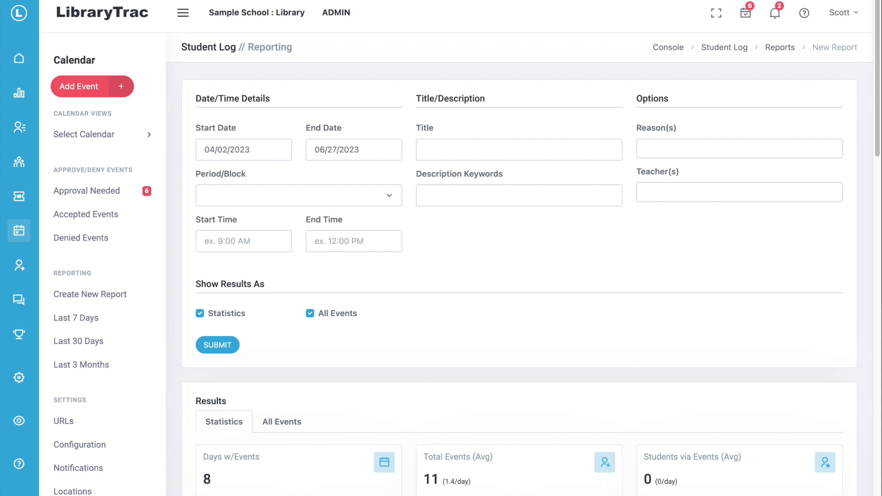
- Scroll through the report statistics and Students/Day chart, then list All Events
scroll(419, 284, "down", 2)
scroll(422, 288, "down", 7)
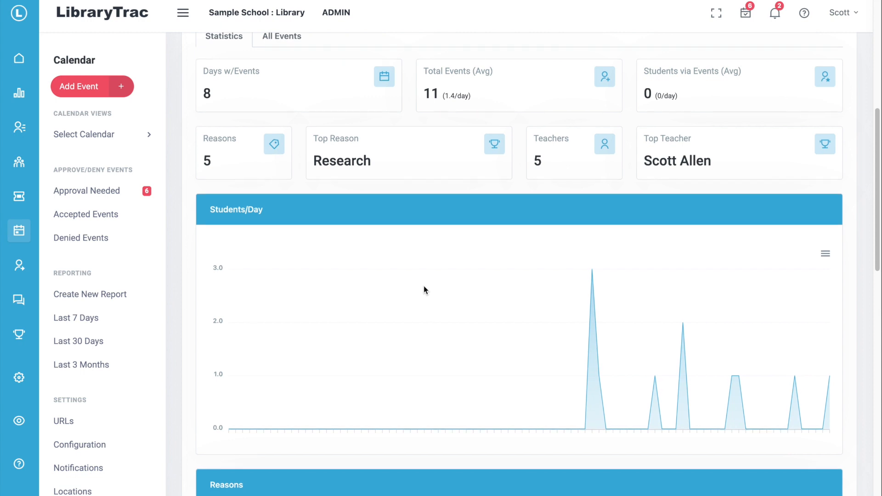
scroll(423, 287, "down", 3)
scroll(423, 288, "up", 6)
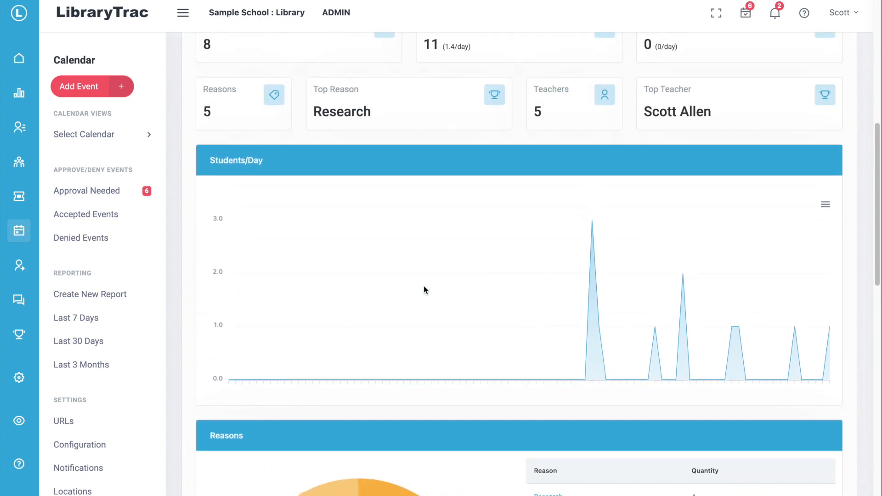
left_click(280, 171)
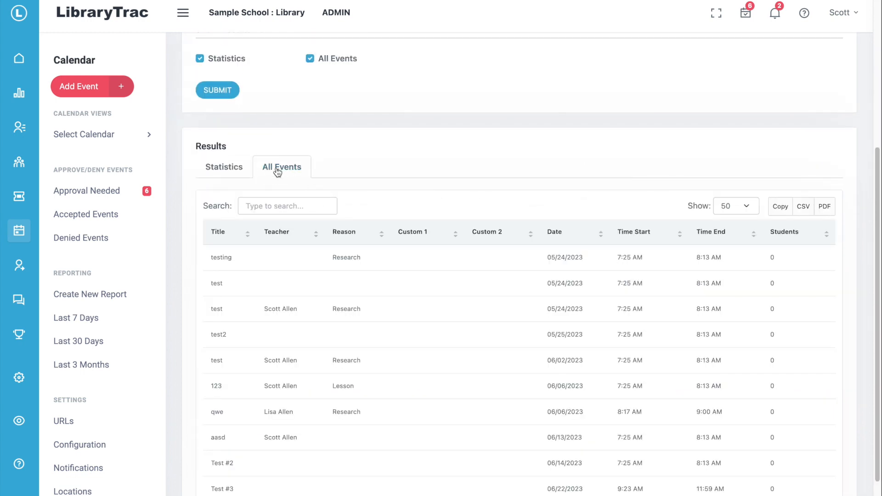